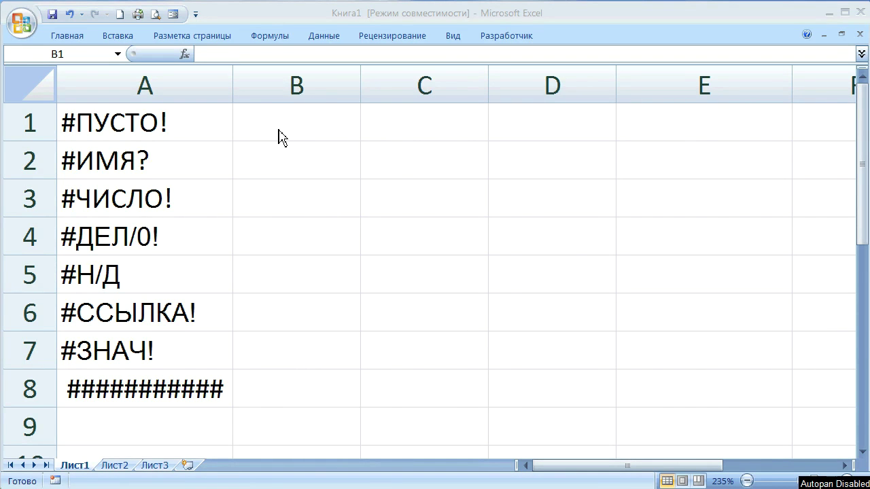
# Step: Enter =ЕОШ(A1) in B1, returning ИСТИНА for the #ПУСТО! error in A1
pyautogui.click(279, 137)
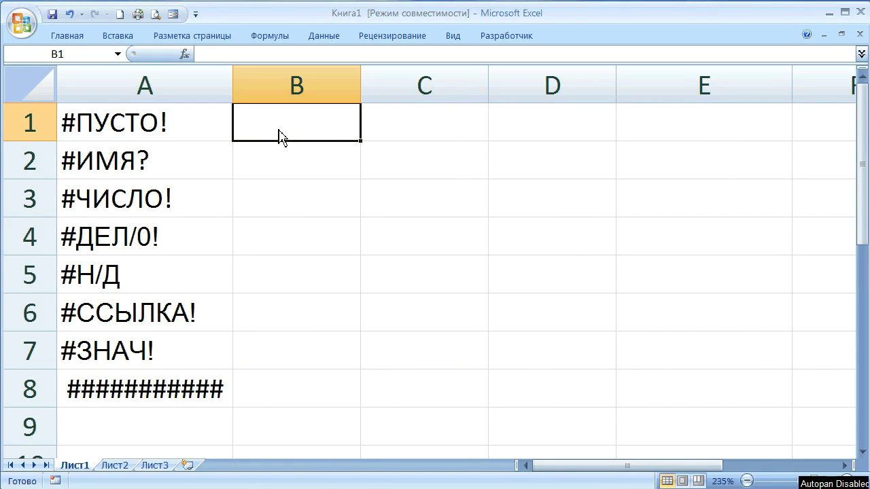
pyautogui.write('=')
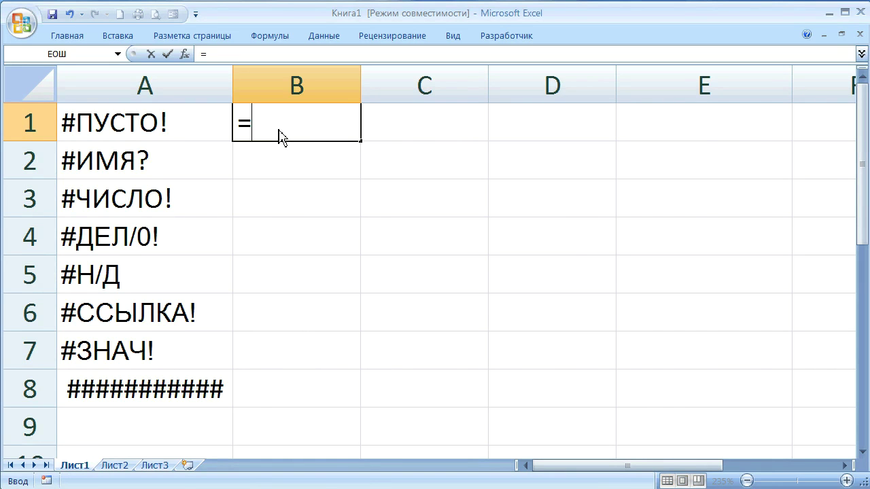
pyautogui.write('e')
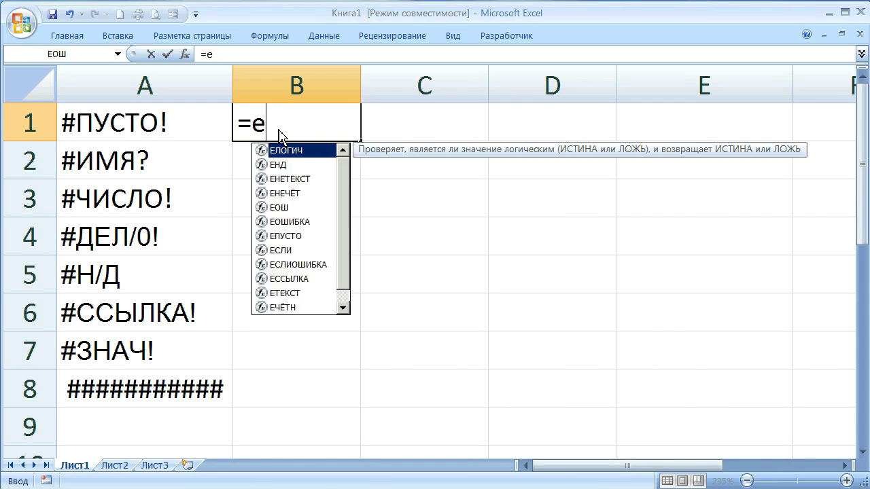
pyautogui.write('o')
pyautogui.press('Tab')
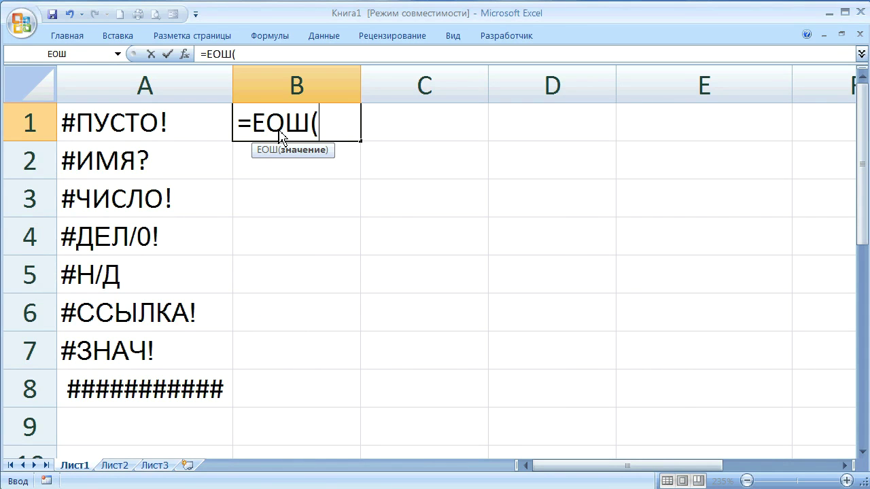
pyautogui.click(203, 126)
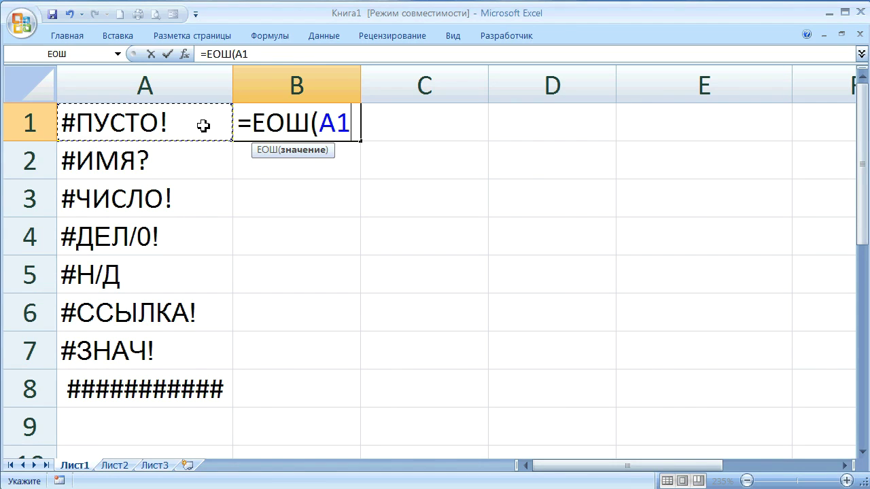
pyautogui.write(')')
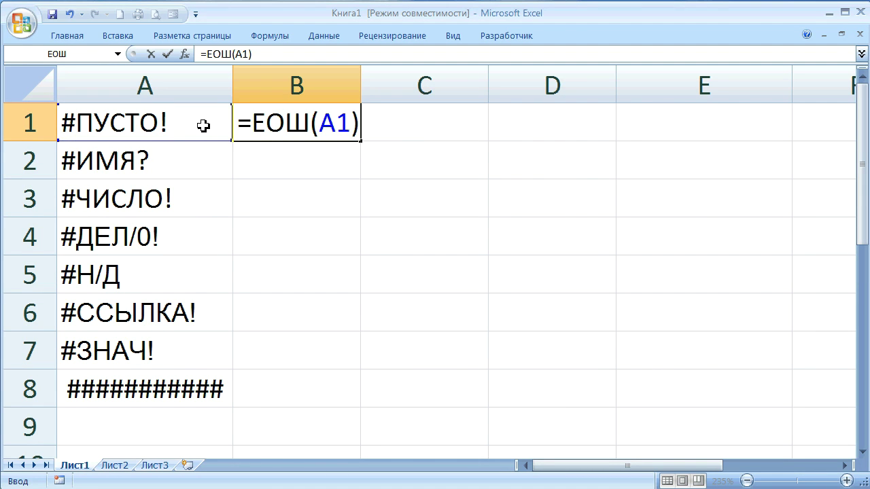
pyautogui.press('Return')
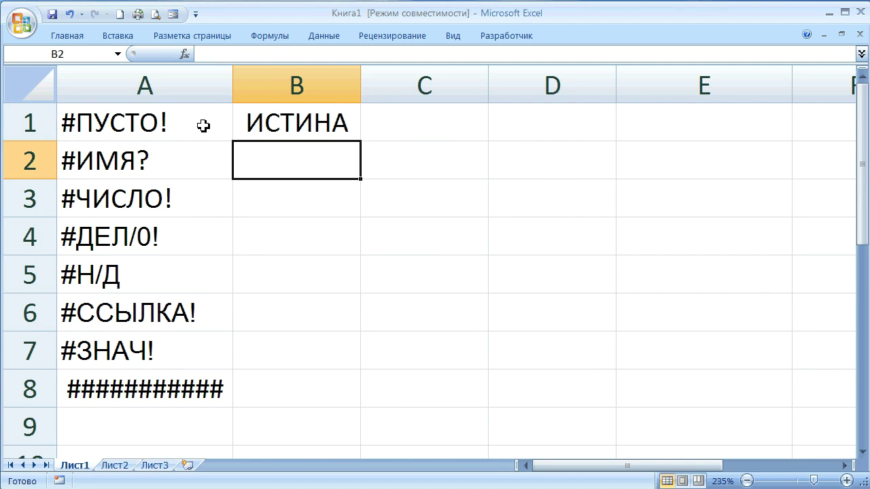
pyautogui.click(300, 128)
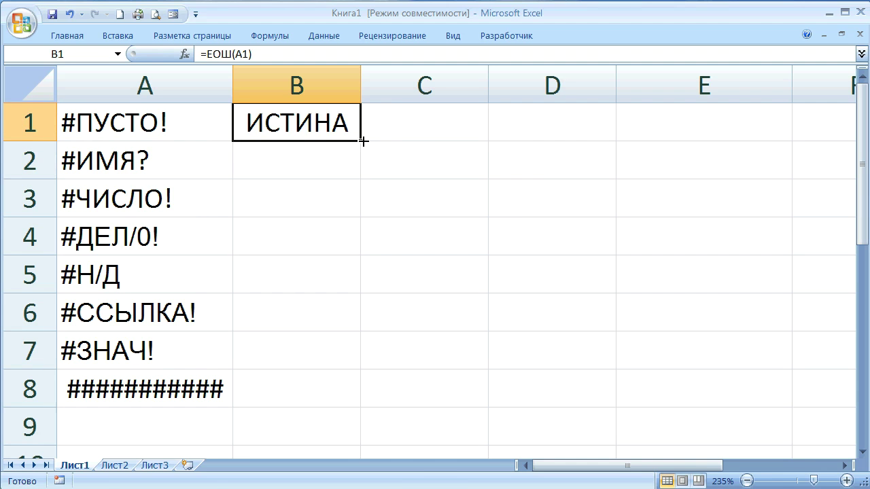
# Step: Fill B1's ЕОШ formula down to B8 and review the ЛОЖЬ results for #Н/Д and row 8
pyautogui.moveTo(360, 142); pyautogui.dragTo(330, 399)
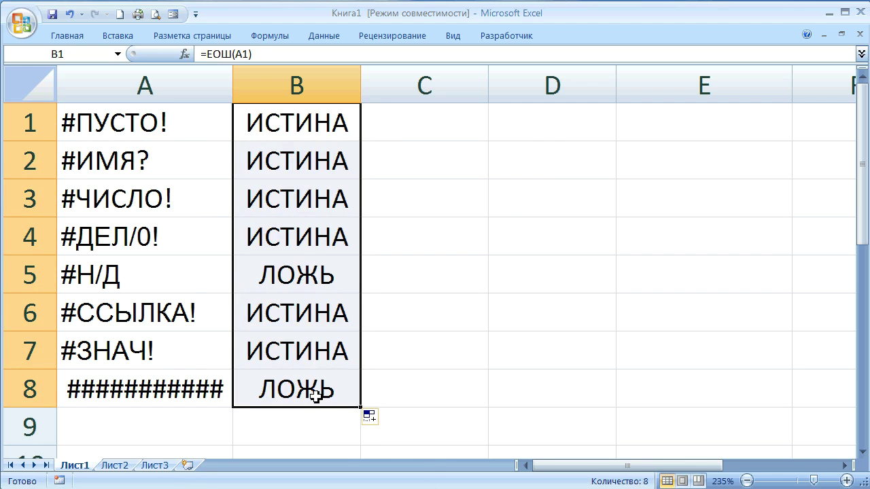
pyautogui.click(307, 279)
pyautogui.click(314, 393)
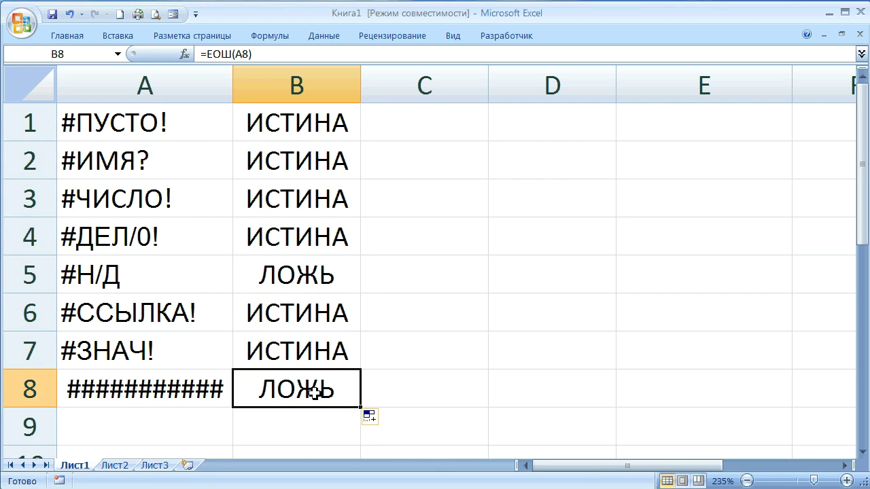
pyautogui.click(309, 276)
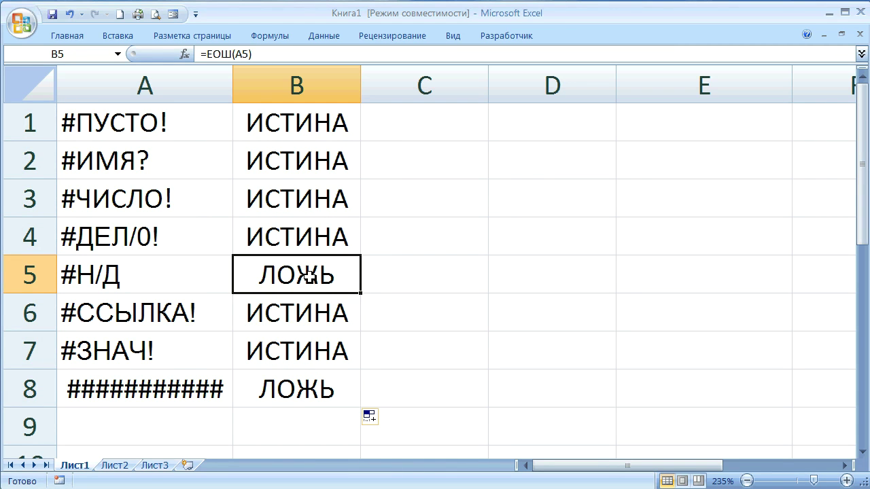
pyautogui.click(339, 384)
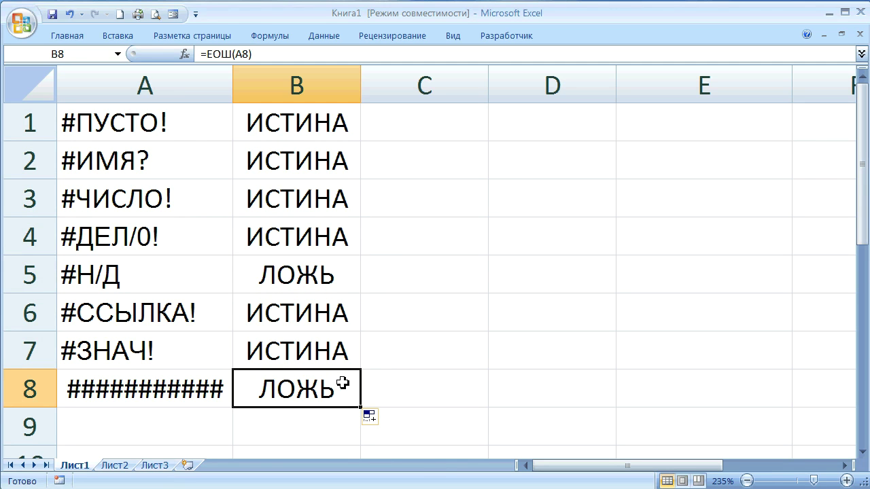
pyautogui.click(189, 392)
pyautogui.rightClick(189, 392)
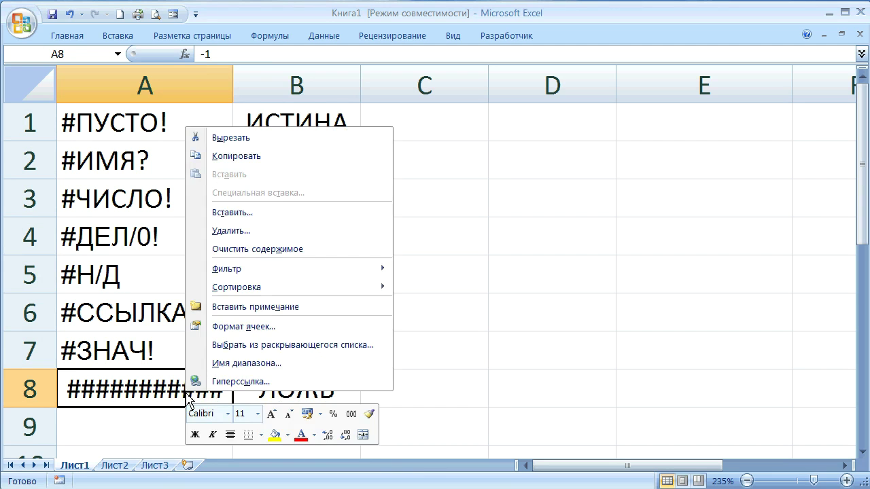
# Step: Apply the Общий number format to A8 so it displays -1 instead of hashes
pyautogui.click(256, 326)
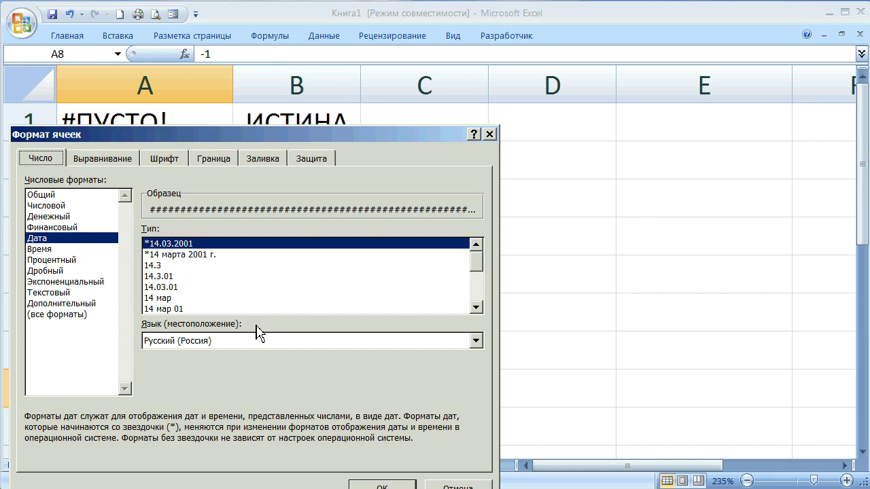
pyautogui.click(57, 197)
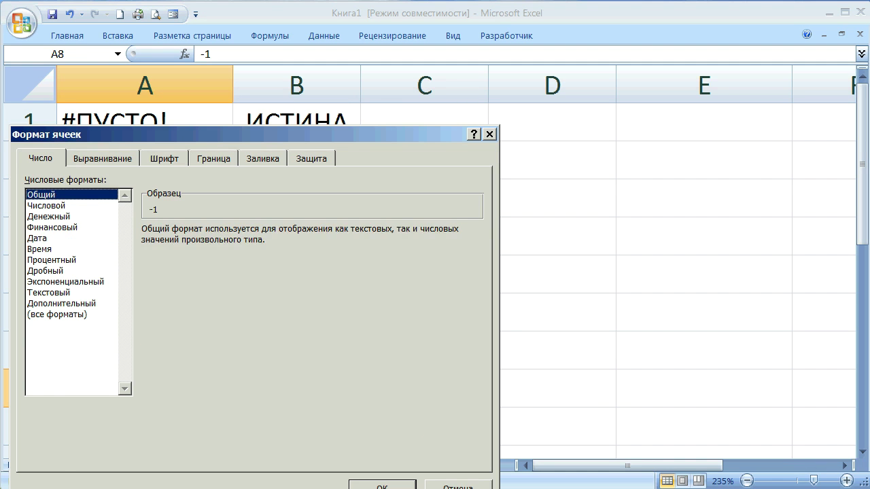
pyautogui.click(382, 487)
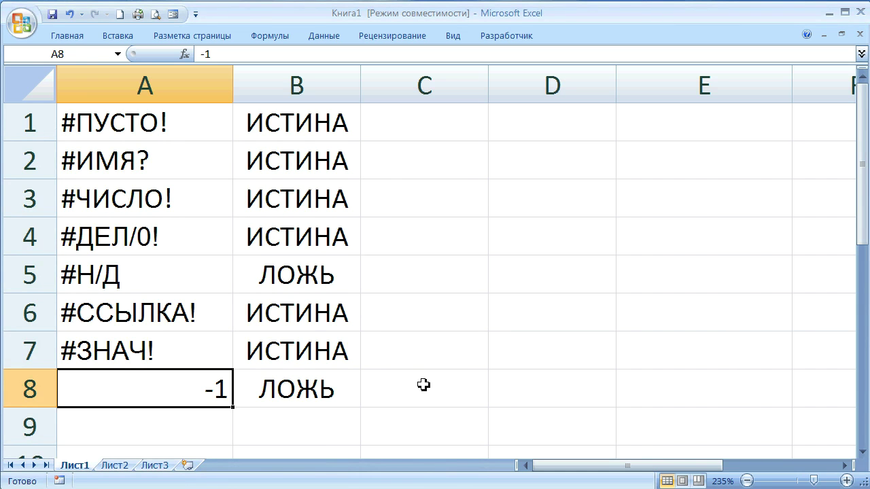
pyautogui.click(406, 119)
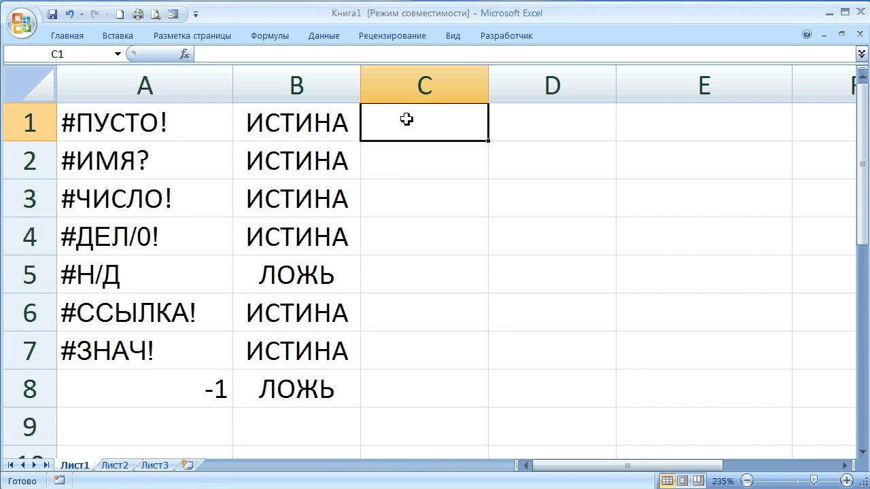
# Step: Enter =ЕОШИБКА(A1) in C1, fill it down to C8 and compare row 5 results
pyautogui.write('=')
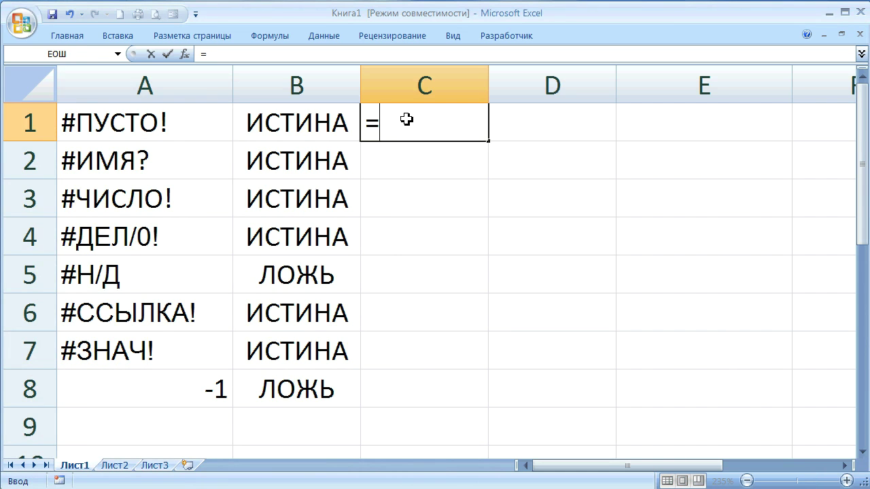
pyautogui.write('e')
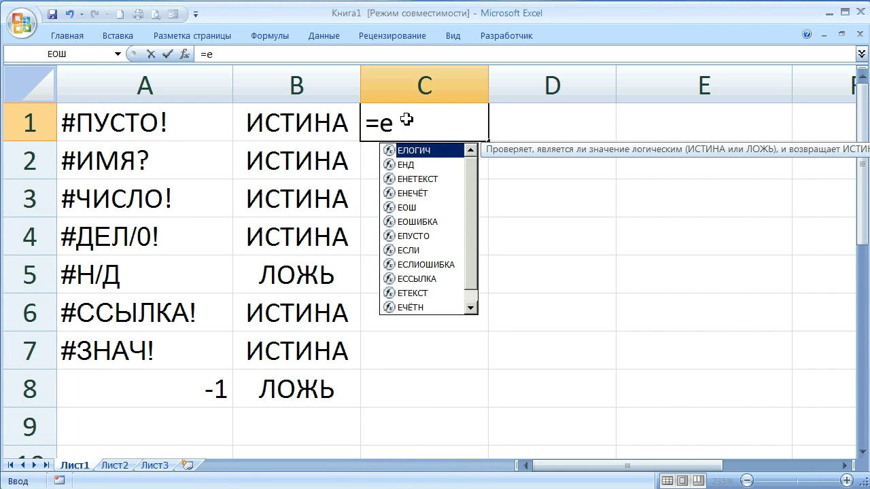
pyautogui.write('о')
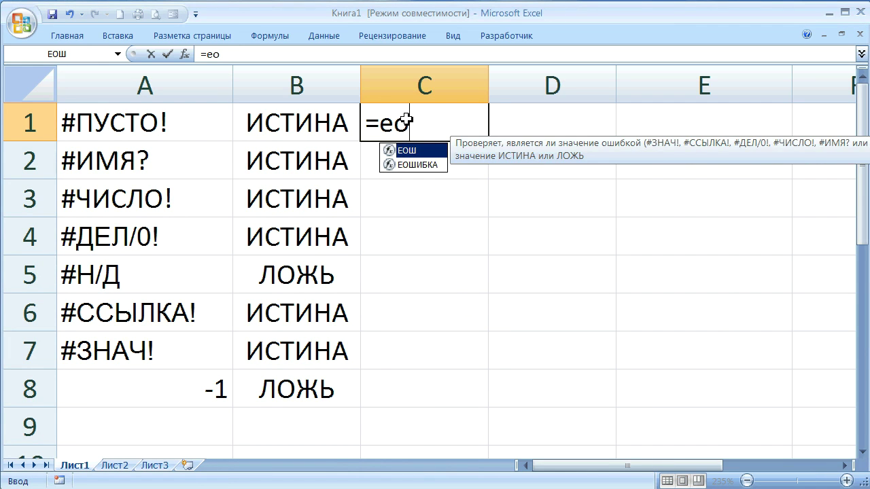
pyautogui.press('Down')
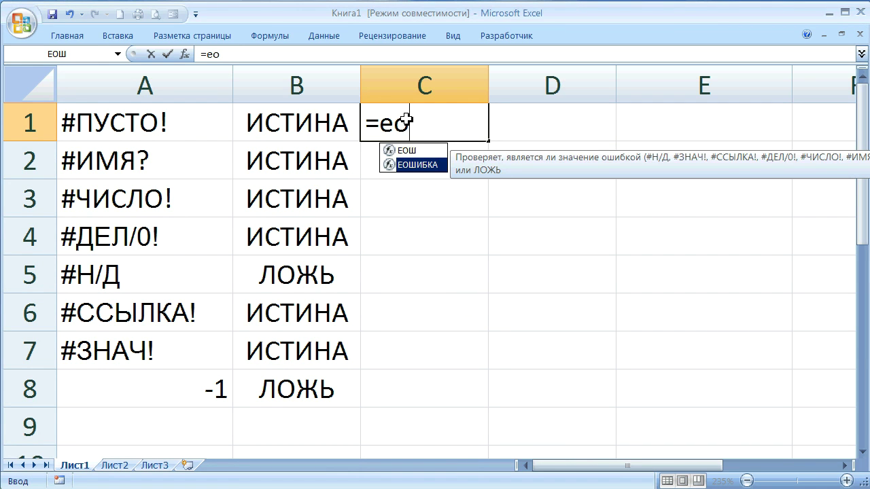
pyautogui.press('Tab')
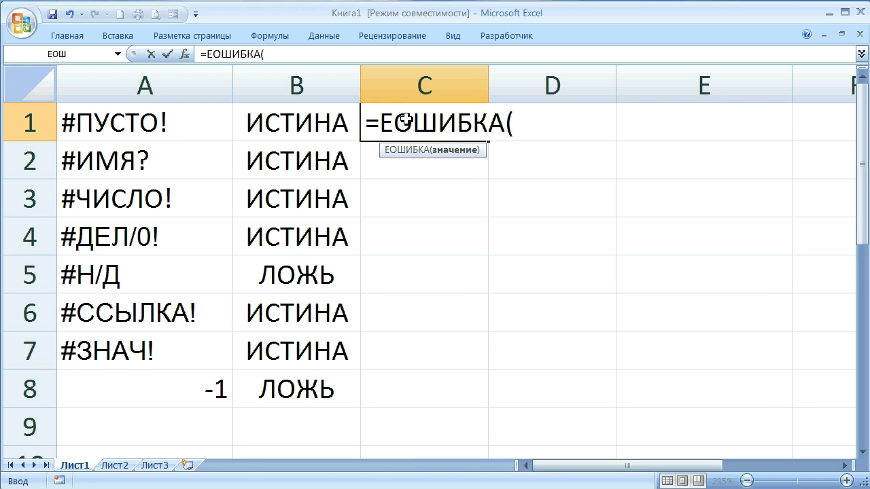
pyautogui.click(184, 134)
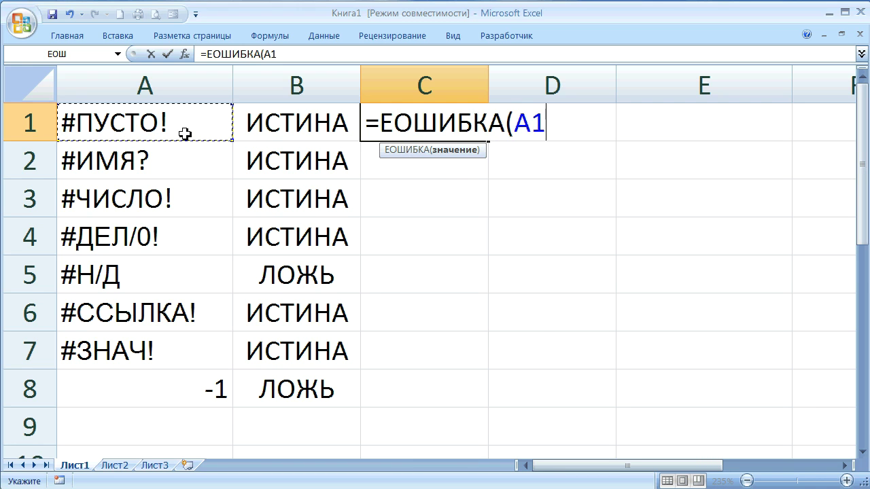
pyautogui.write(')')
pyautogui.press('Return')
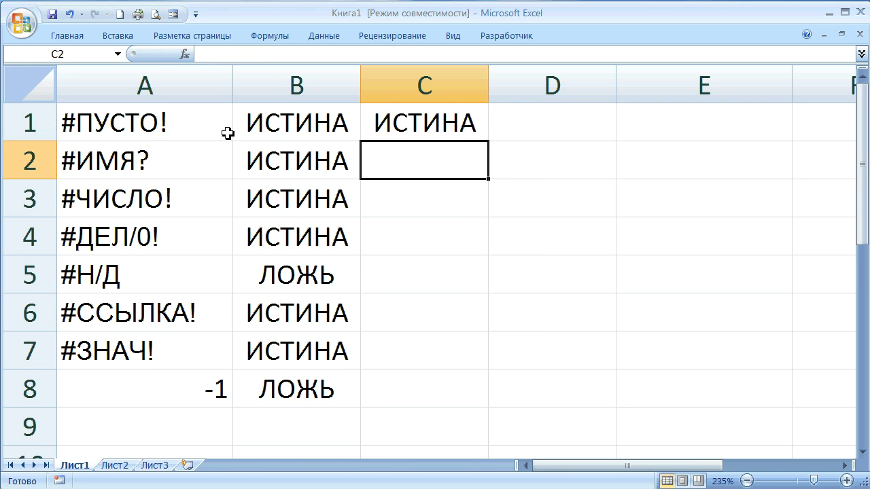
pyautogui.click(479, 126)
pyautogui.moveTo(489, 144); pyautogui.dragTo(458, 402)
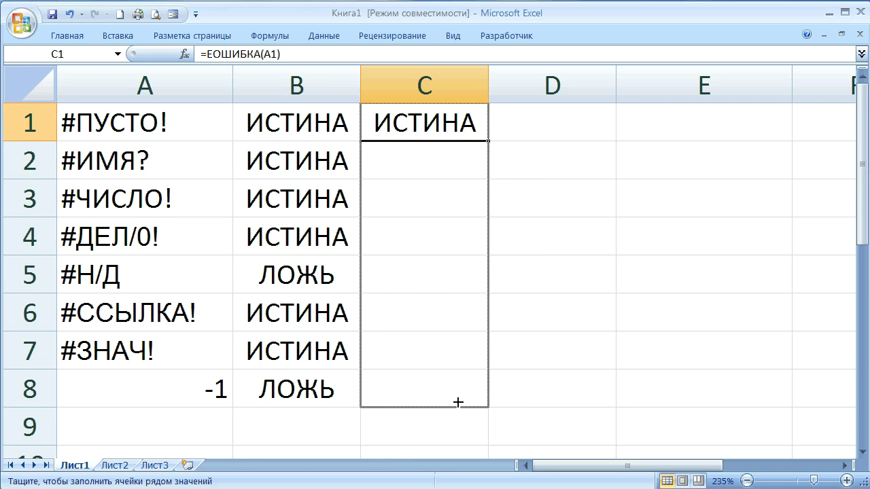
pyautogui.moveTo(458, 402); pyautogui.dragTo(455, 399)
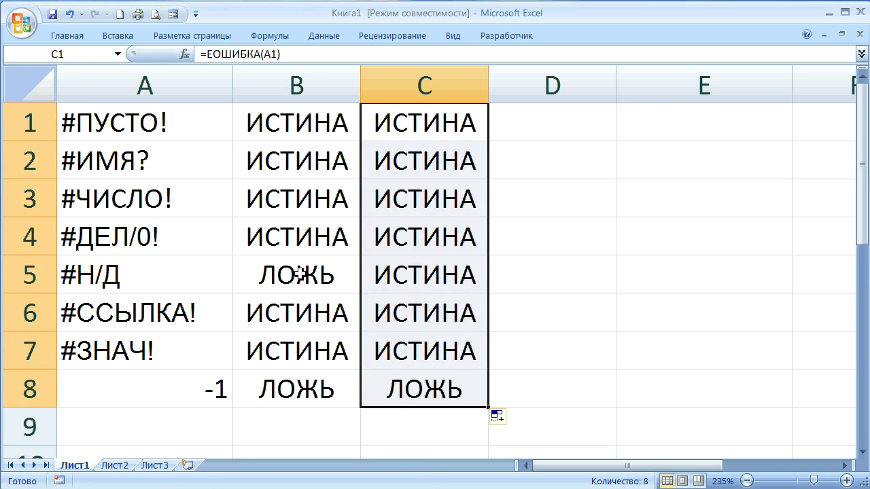
pyautogui.moveTo(299, 274); pyautogui.dragTo(412, 271)
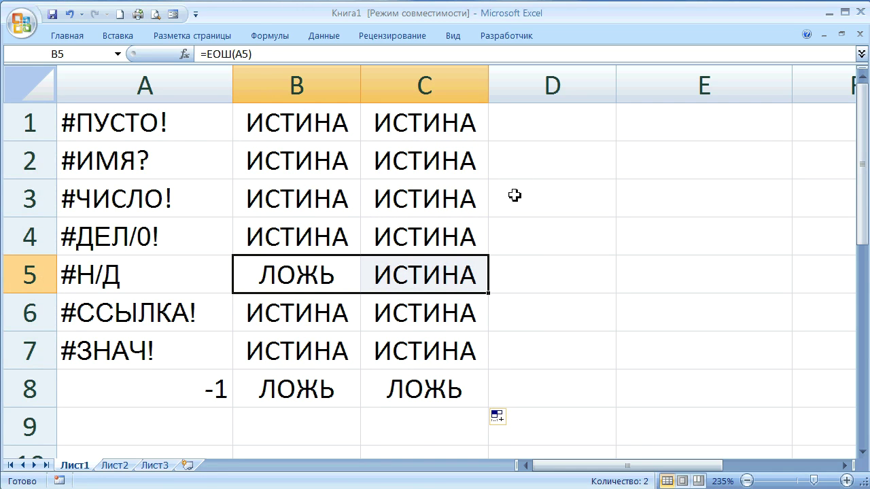
# Step: Give A8 the Дата number format so it shows hashes again
pyautogui.click(200, 397)
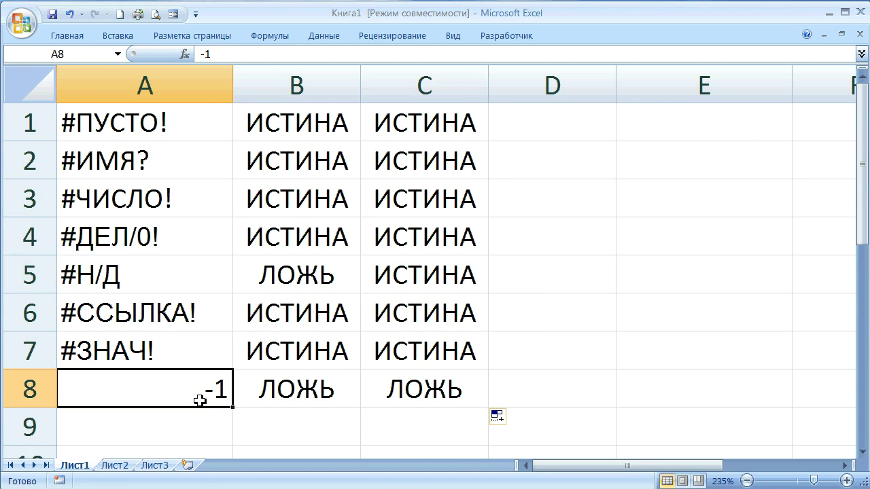
pyautogui.rightClick(201, 405)
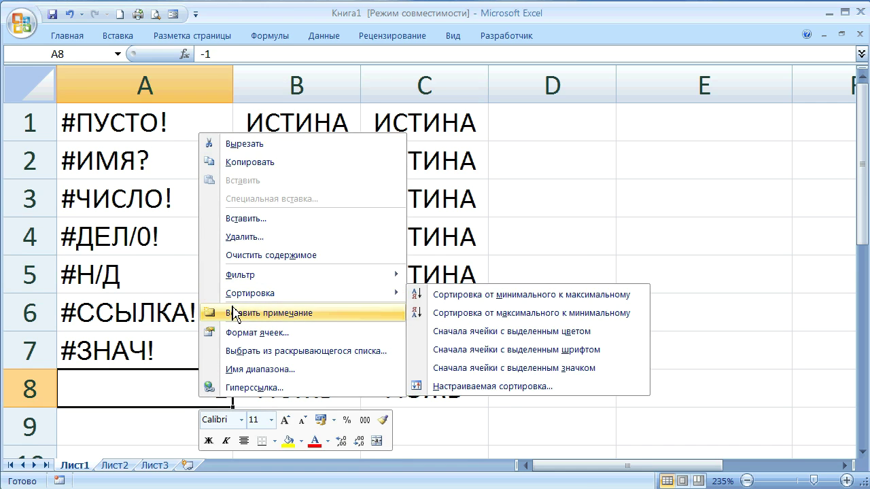
pyautogui.click(241, 332)
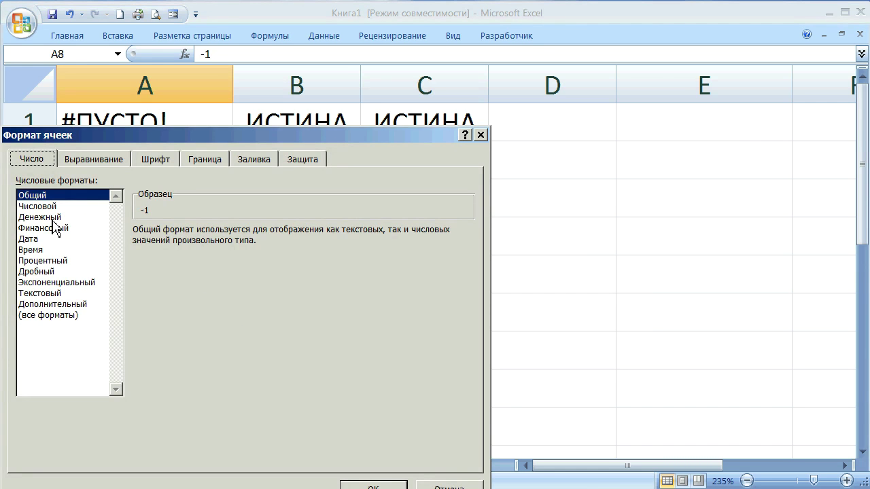
pyautogui.click(30, 239)
pyautogui.click(373, 485)
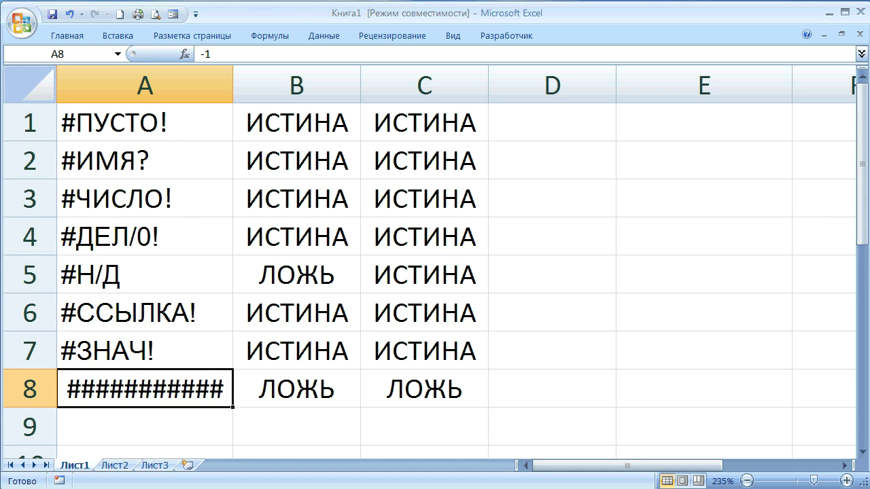
# Step: Enter =ЕСЛИОШИБКА(A1;"Бинго!!!") in D1, displaying Бинго!!! for A1's #ПУСТО! error
pyautogui.click(535, 122)
pyautogui.write('=')
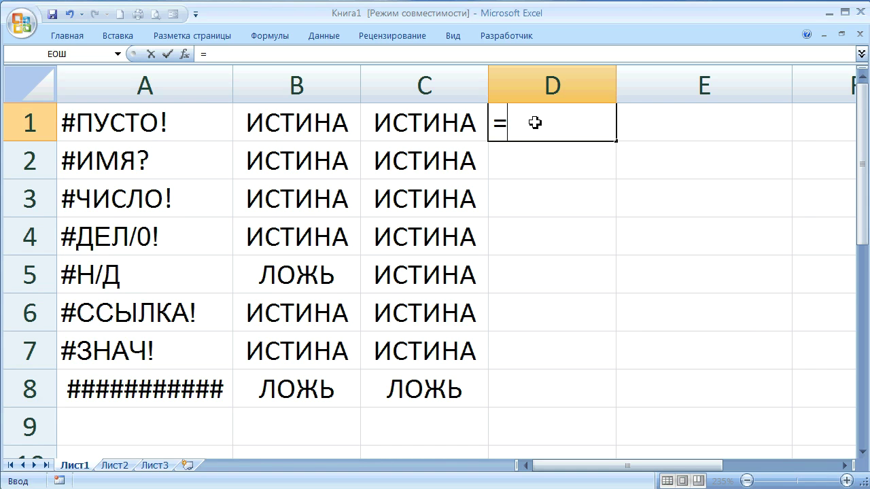
pyautogui.write('ес')
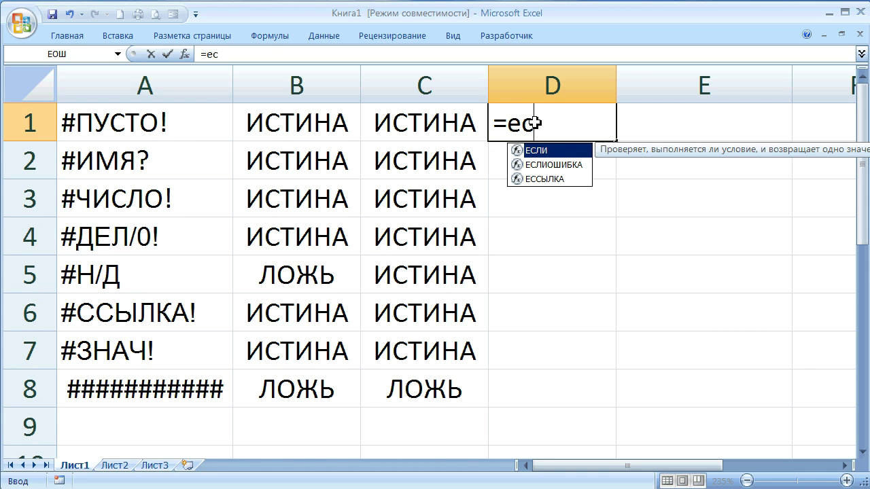
pyautogui.press('Down')
pyautogui.press('Tab')
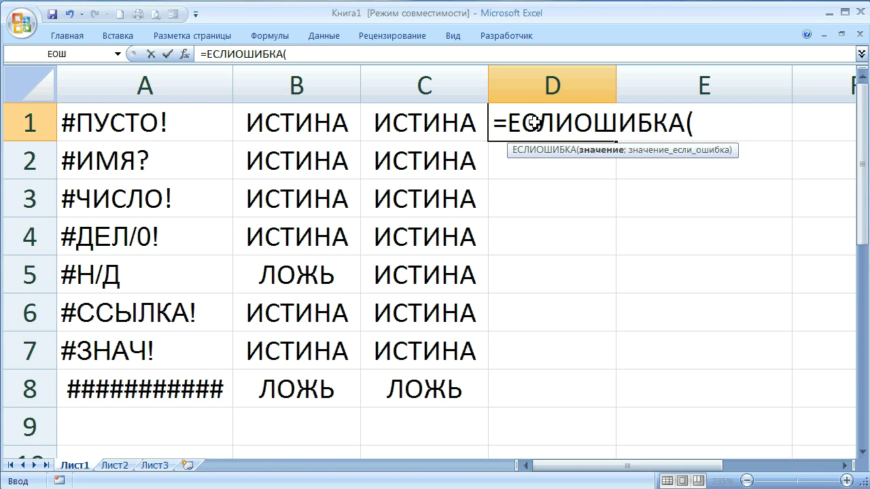
pyautogui.click(163, 122)
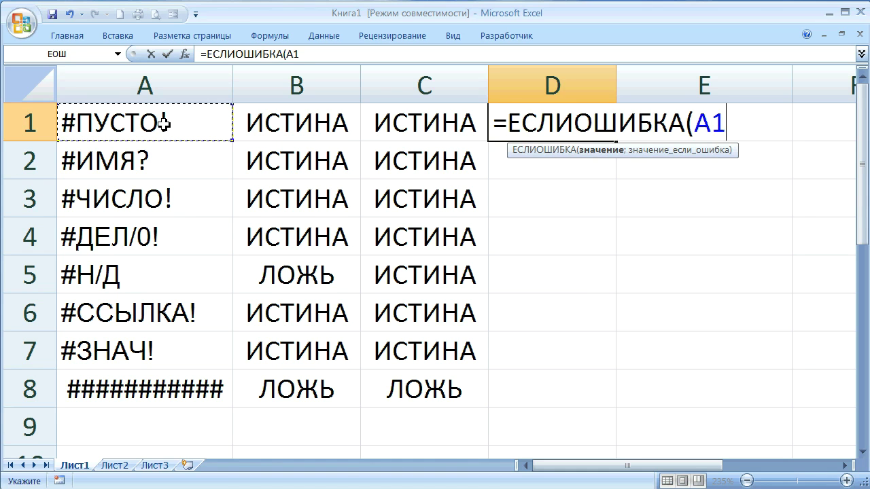
pyautogui.write(';')
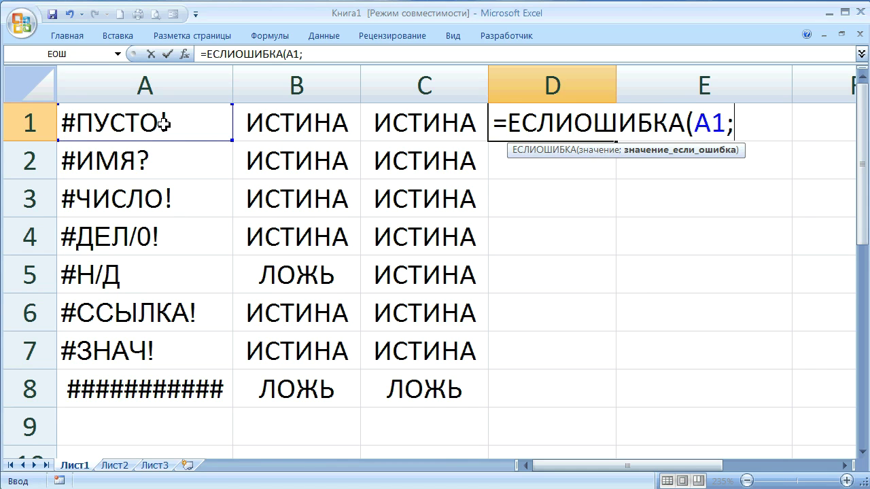
pyautogui.write('"')
pyautogui.write('Бинго!!!')
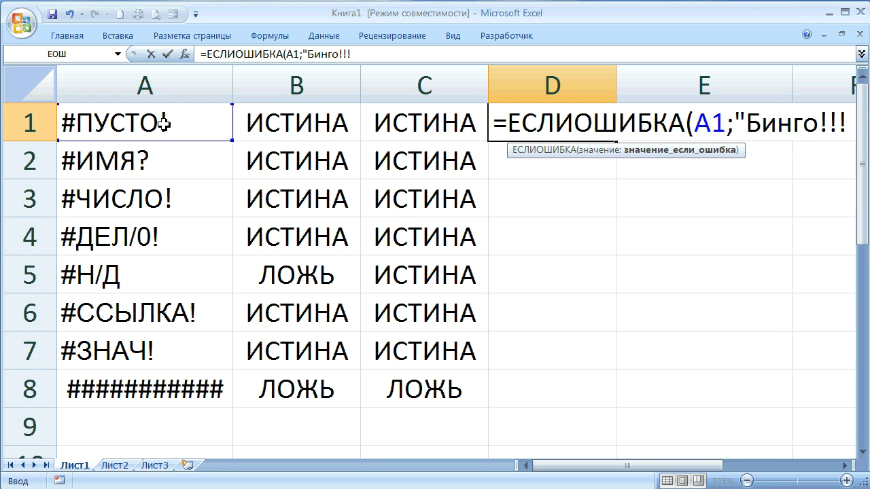
pyautogui.write('")')
pyautogui.press('Return')
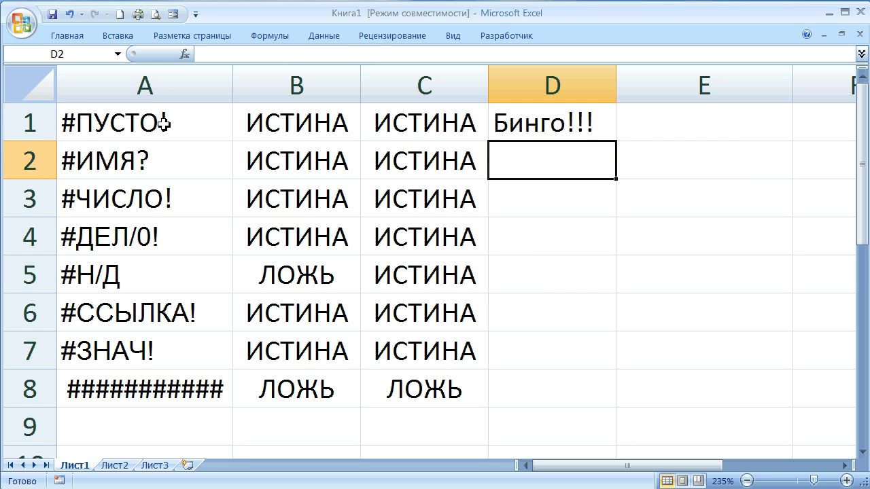
# Step: Fill D1's ЕСЛИОШИБКА formula down to D8, where D8 shows -1
pyautogui.click(523, 115)
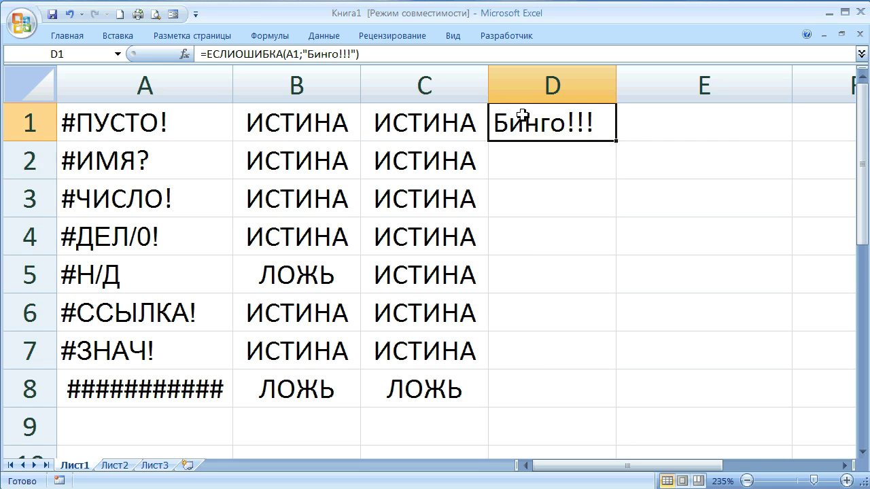
pyautogui.moveTo(616, 141)
pyautogui.mouseDown()
pyautogui.moveTo(623, 206)
pyautogui.moveTo(602, 401)
pyautogui.mouseUp()
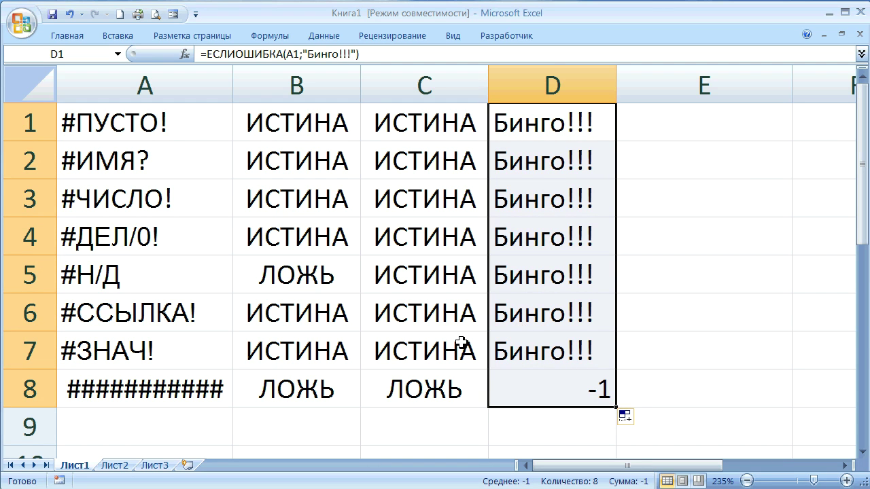
pyautogui.click(524, 385)
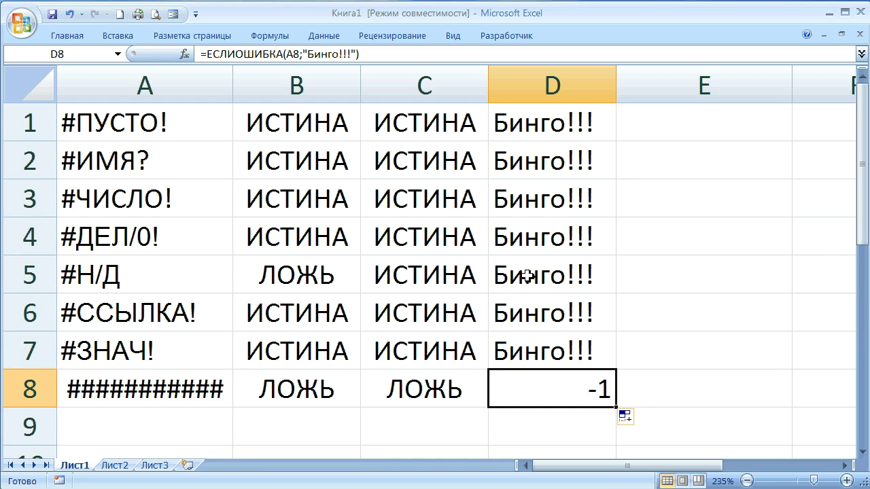
pyautogui.click(655, 123)
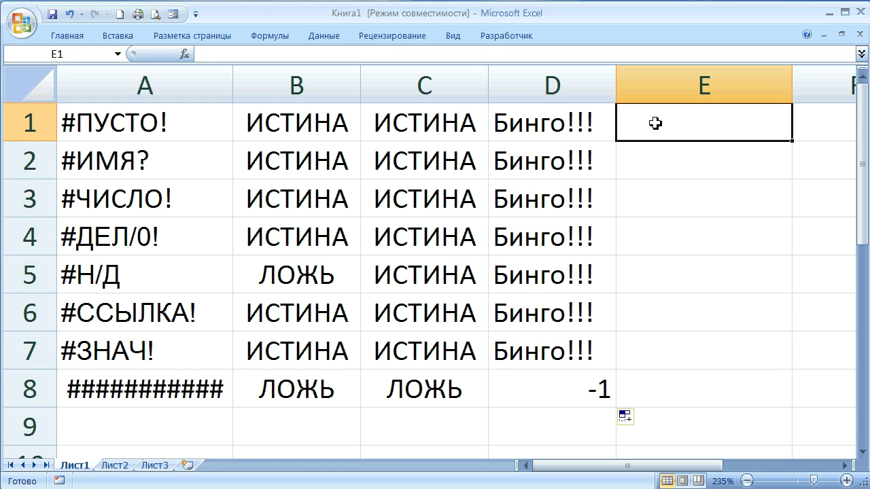
# Step: Enter =ЕСЛИ(ЕОШИБКА(A1);"Бинго!") in E1 so it displays Бинго!
pyautogui.write('=е')
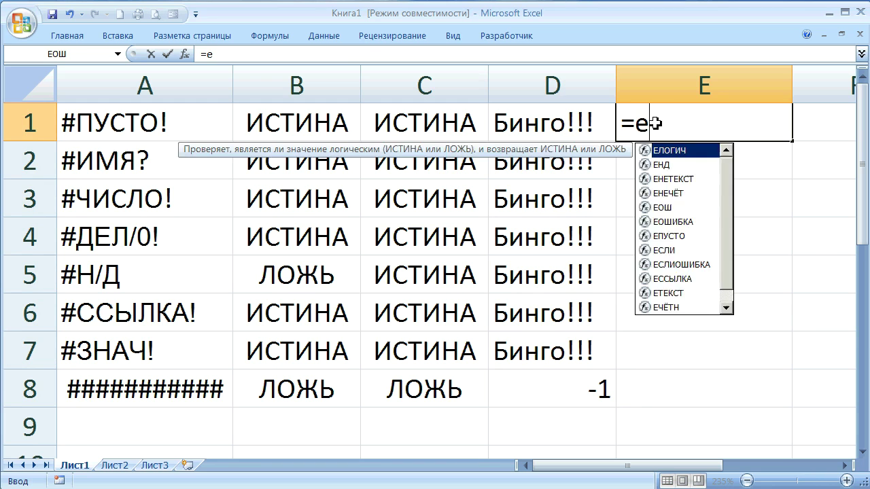
pyautogui.write('сли')
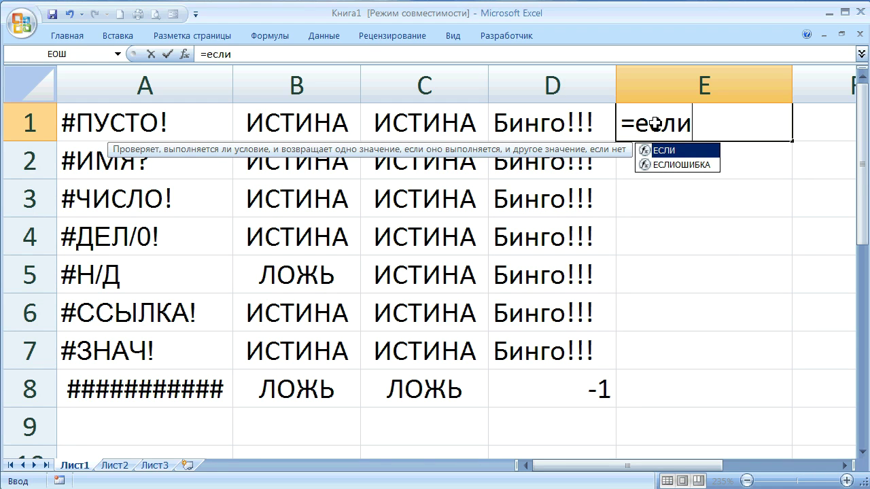
pyautogui.write('(')
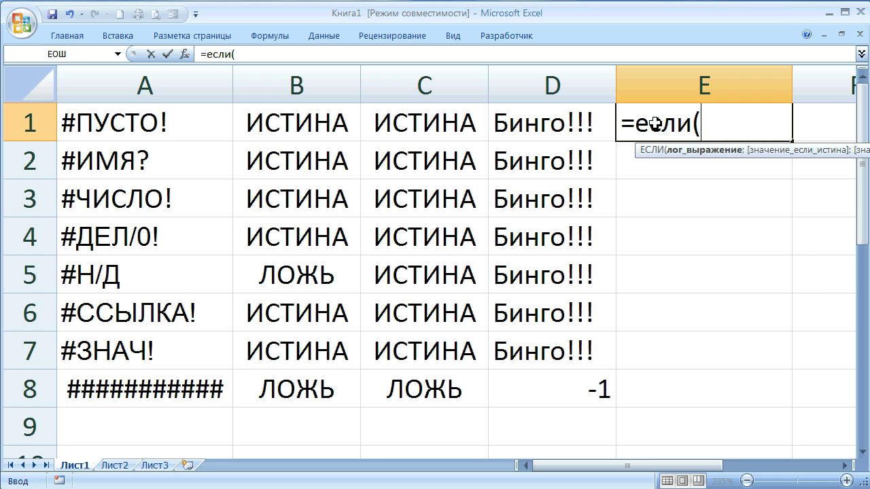
pyautogui.write('ео')
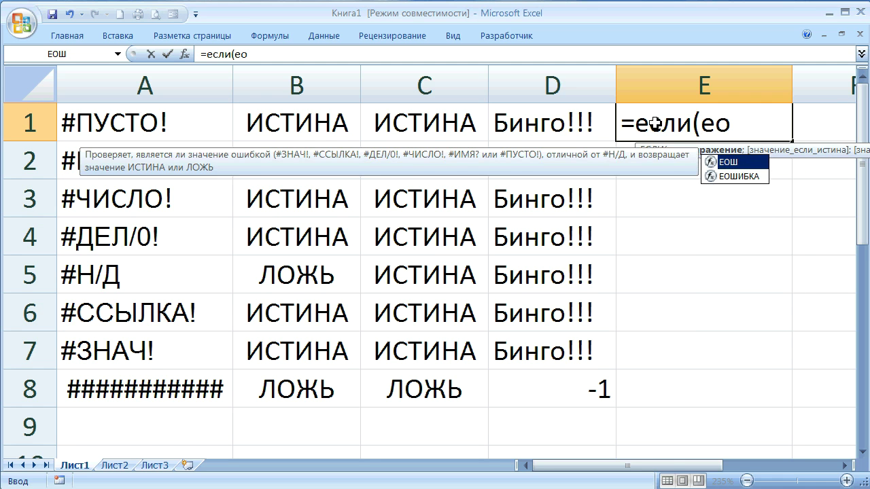
pyautogui.press('Down')
pyautogui.press('Tab')
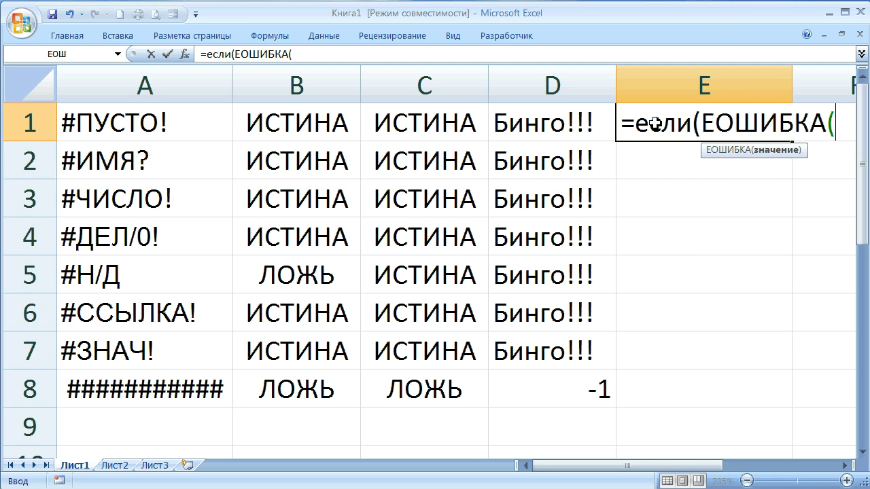
pyautogui.click(190, 127)
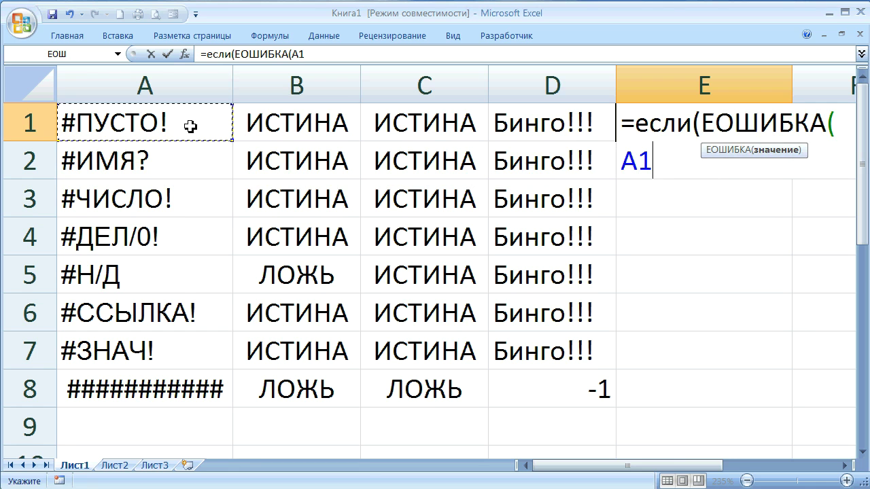
pyautogui.write(')')
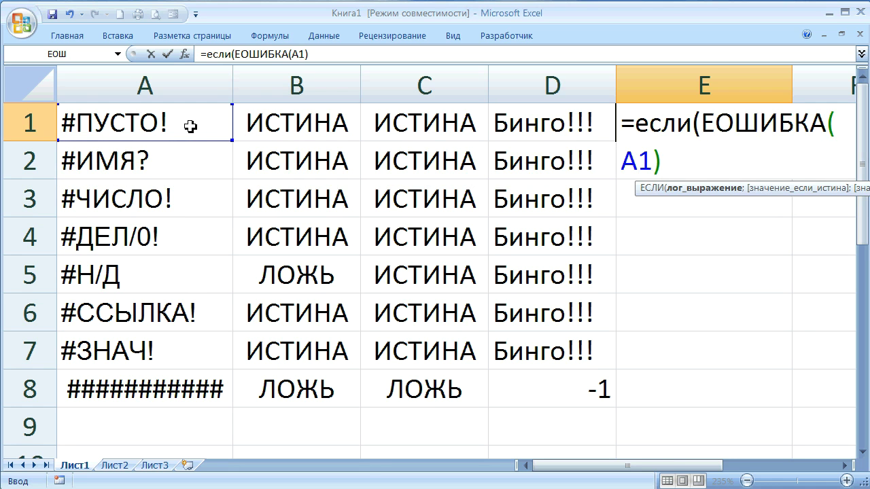
pyautogui.write(';')
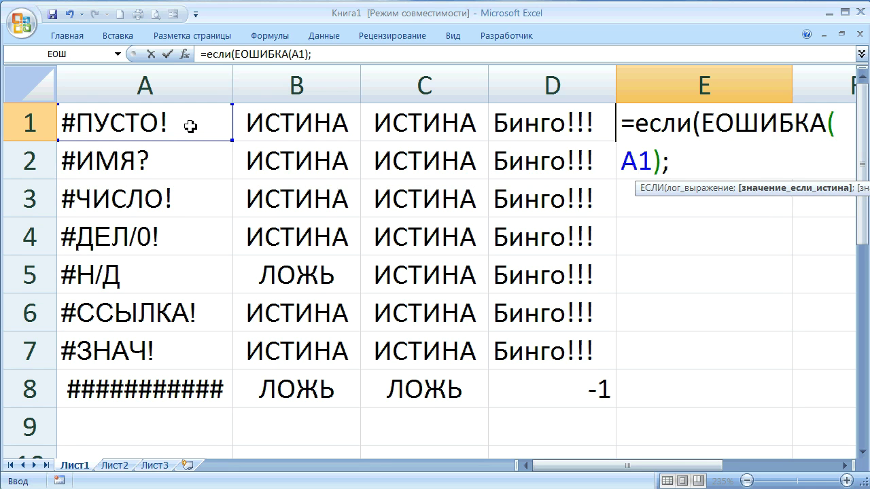
pyautogui.write('Э')
pyautogui.press('BackSpace')
pyautogui.write('"Бинго')
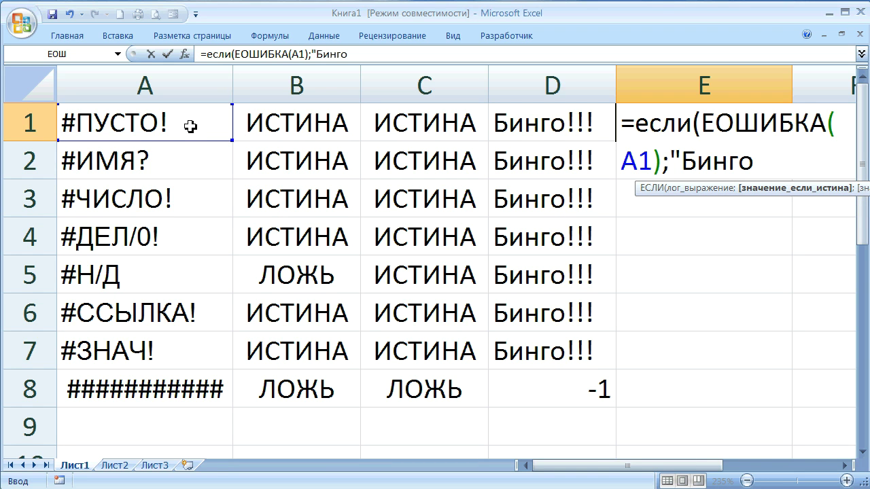
pyautogui.write('1')
pyautogui.press('BackSpace')
pyautogui.write('!')
pyautogui.write('"')
pyautogui.write(')')
pyautogui.press('Return')
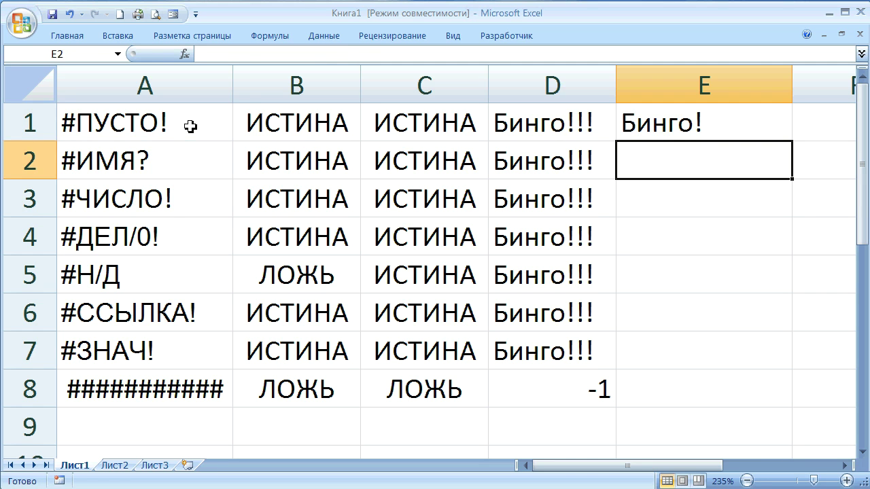
pyautogui.click(684, 124)
pyautogui.click(360, 57)
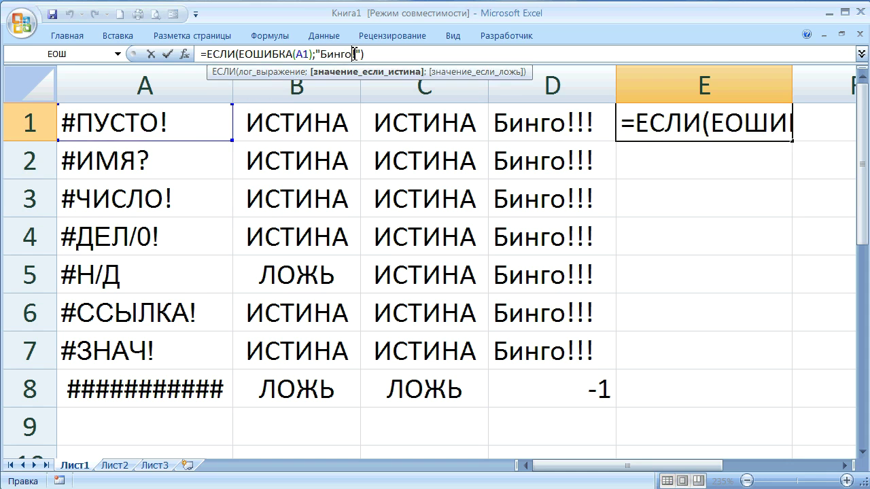
# Step: Change E1's text to Бинго!!! and fill it down to E8, giving ЛОЖЬ in row 8
pyautogui.write('!!!')
pyautogui.press('Return')
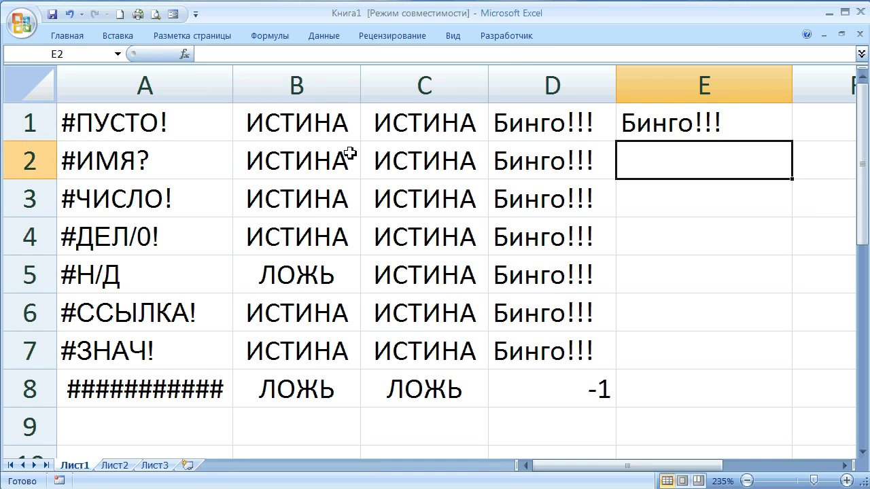
pyautogui.click(686, 129)
pyautogui.moveTo(791, 145); pyautogui.dragTo(782, 406)
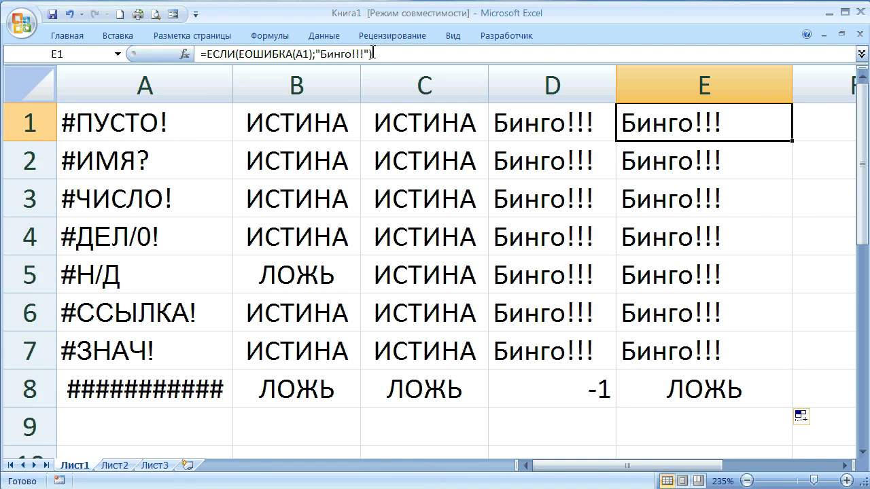
pyautogui.click(371, 53)
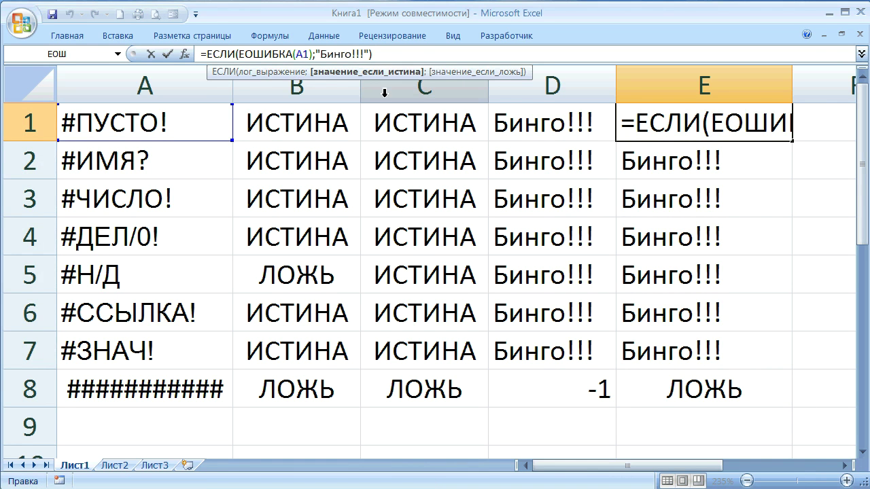
# Step: Add A1 as E1's ЕСЛИ fallback value and refill to E8, so E8 shows -1
pyautogui.write(';')
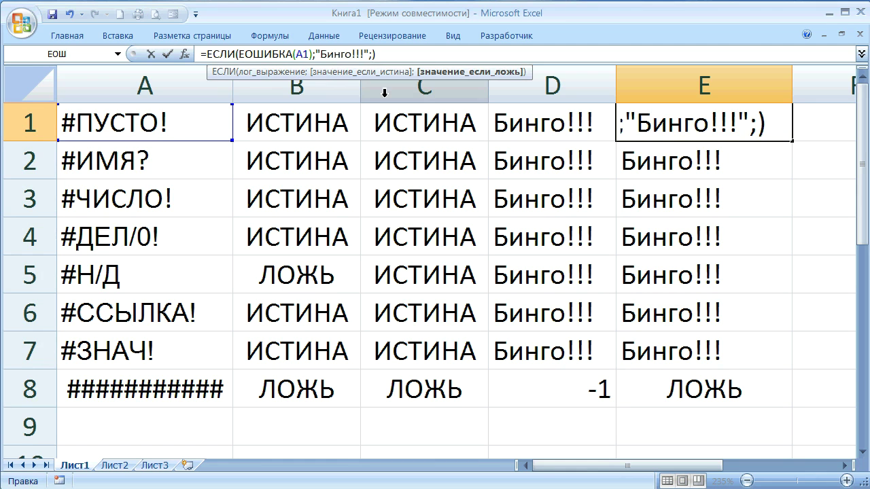
pyautogui.click(145, 128)
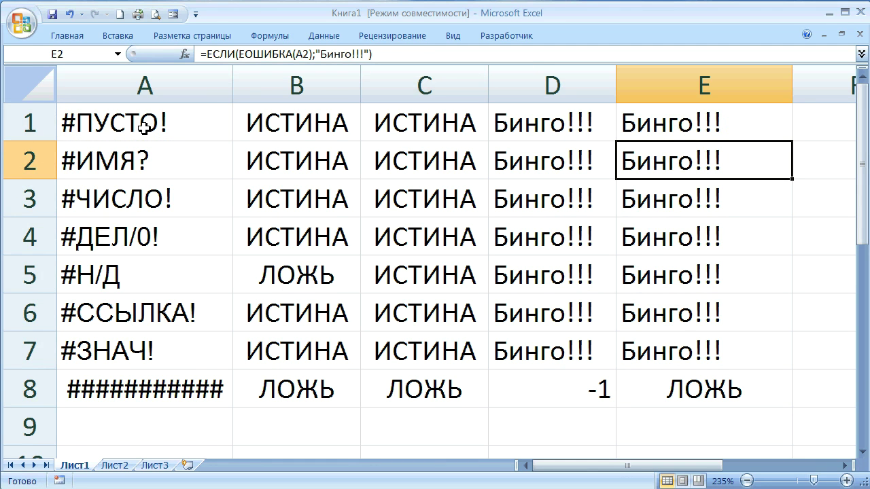
pyautogui.click(701, 122)
pyautogui.moveTo(792, 142)
pyautogui.mouseDown()
pyautogui.moveTo(801, 345)
pyautogui.moveTo(793, 402)
pyautogui.mouseUp()
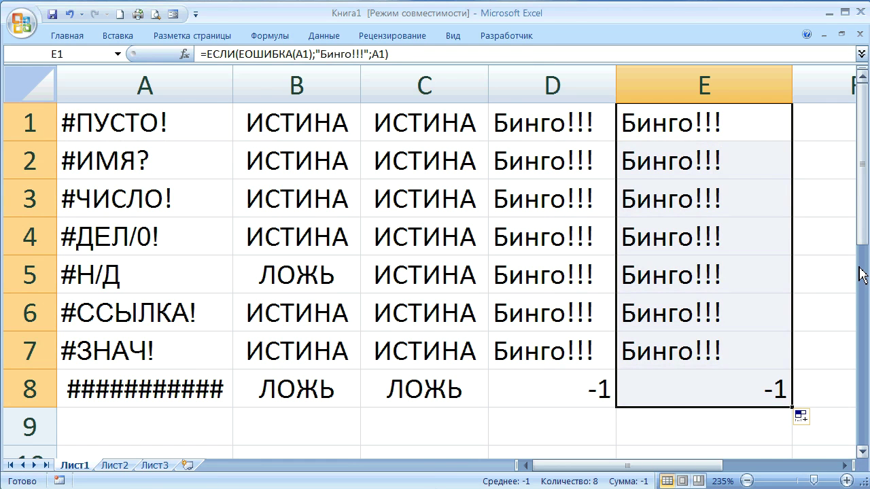